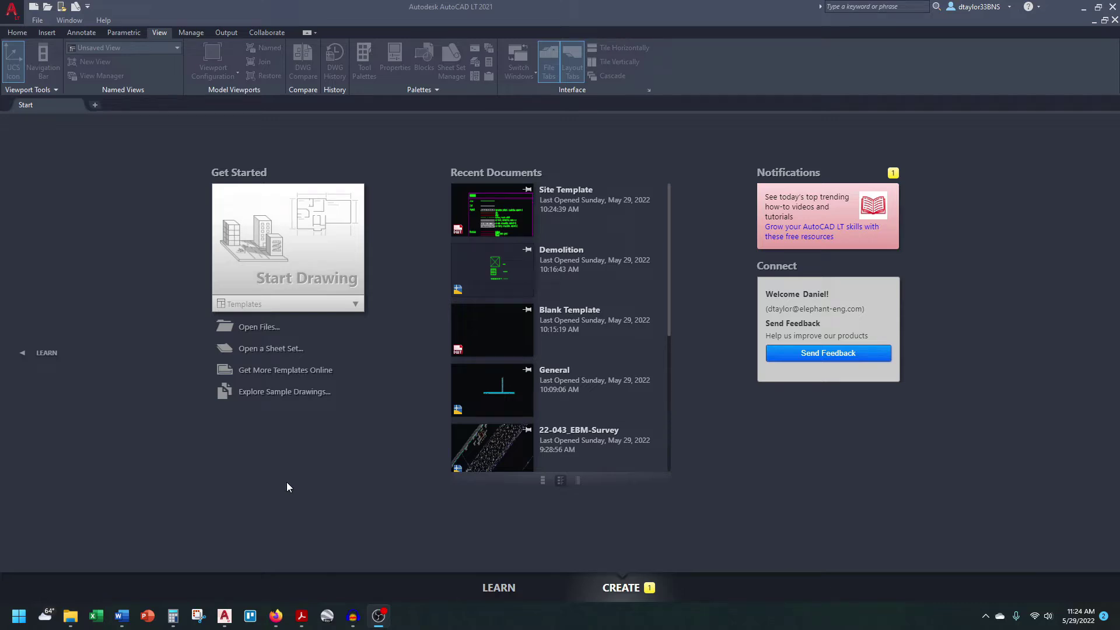
- Open the Topo Template drawing template from the Templates folder
key("ctrl+o")
left_click(286, 232)
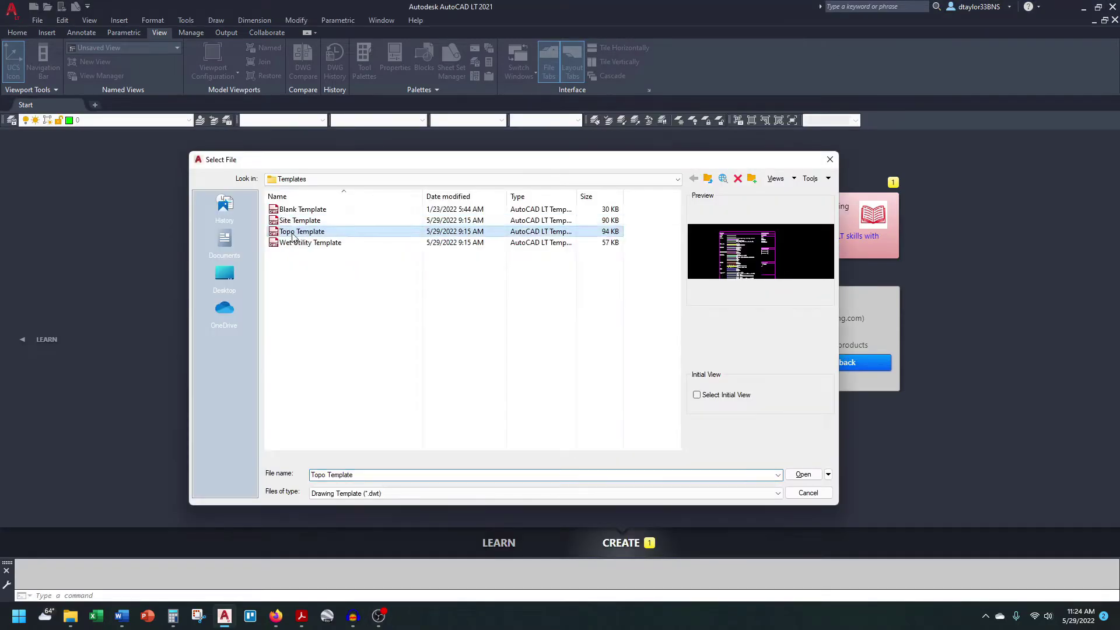
left_click(802, 474)
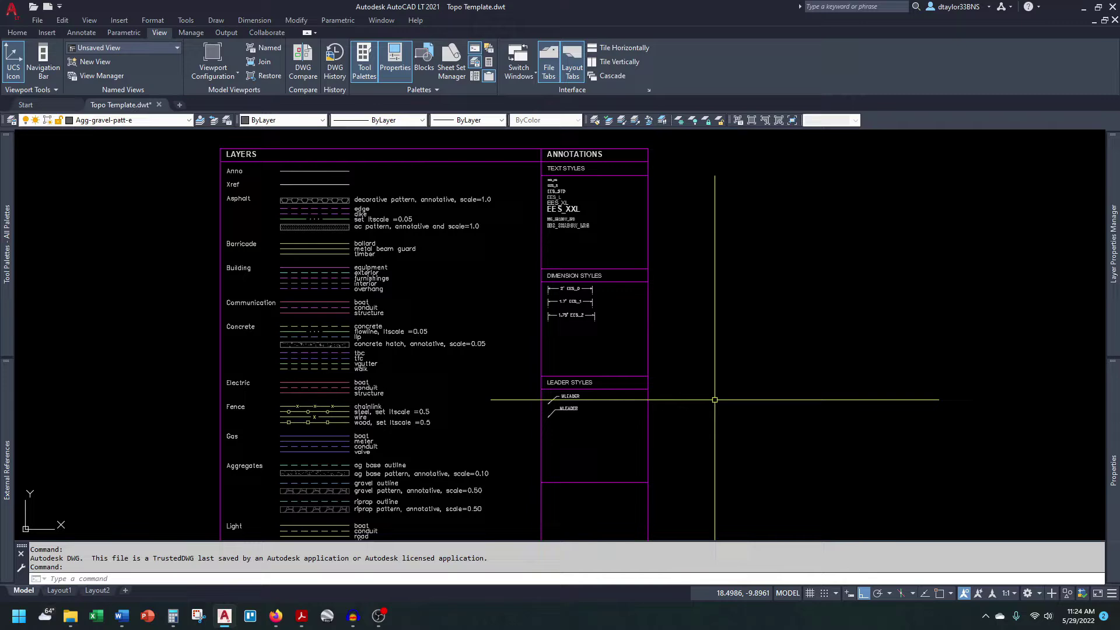
- Examine the template's text, dimension and leader style samples and the sample lines in its layer table
middle_click_drag(714, 399, 662, 456)
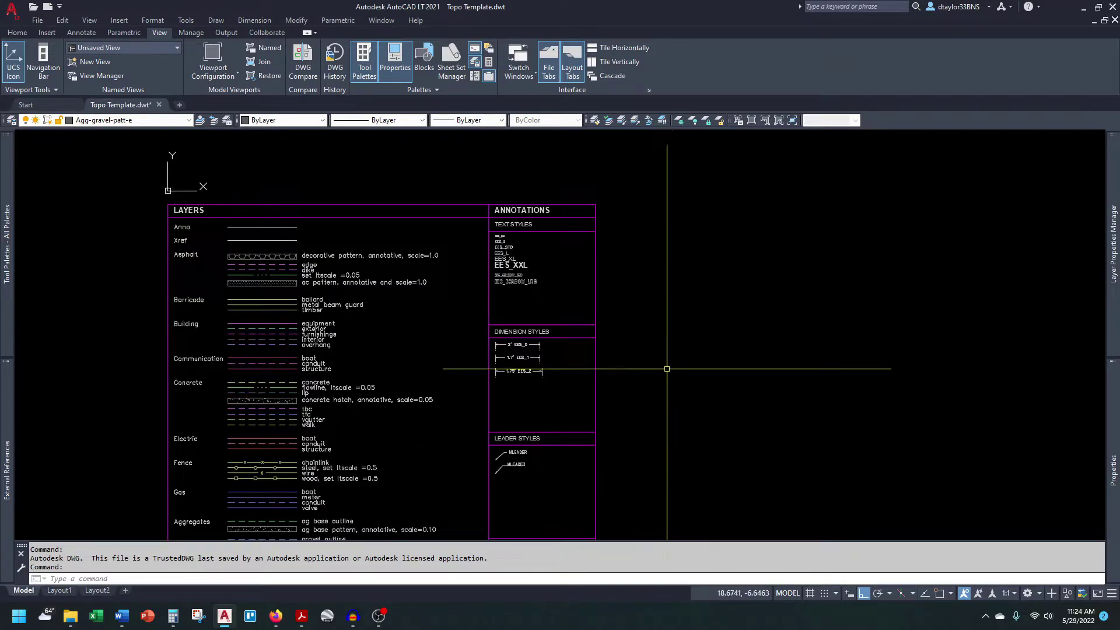
scroll(566, 261, "up", 2)
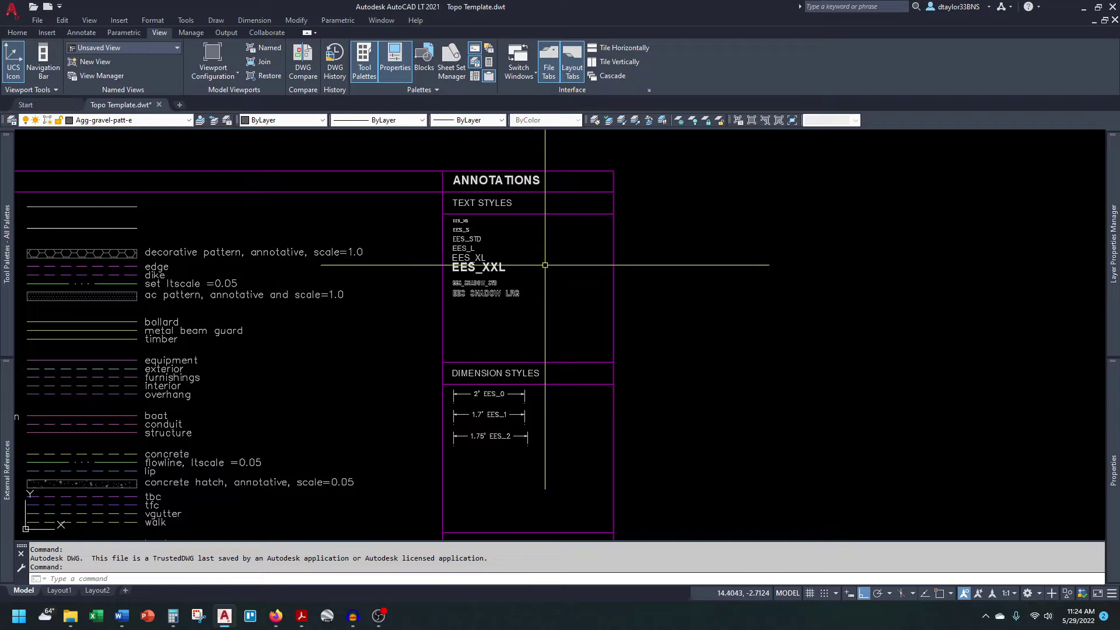
middle_click_drag(589, 350, 575, 156)
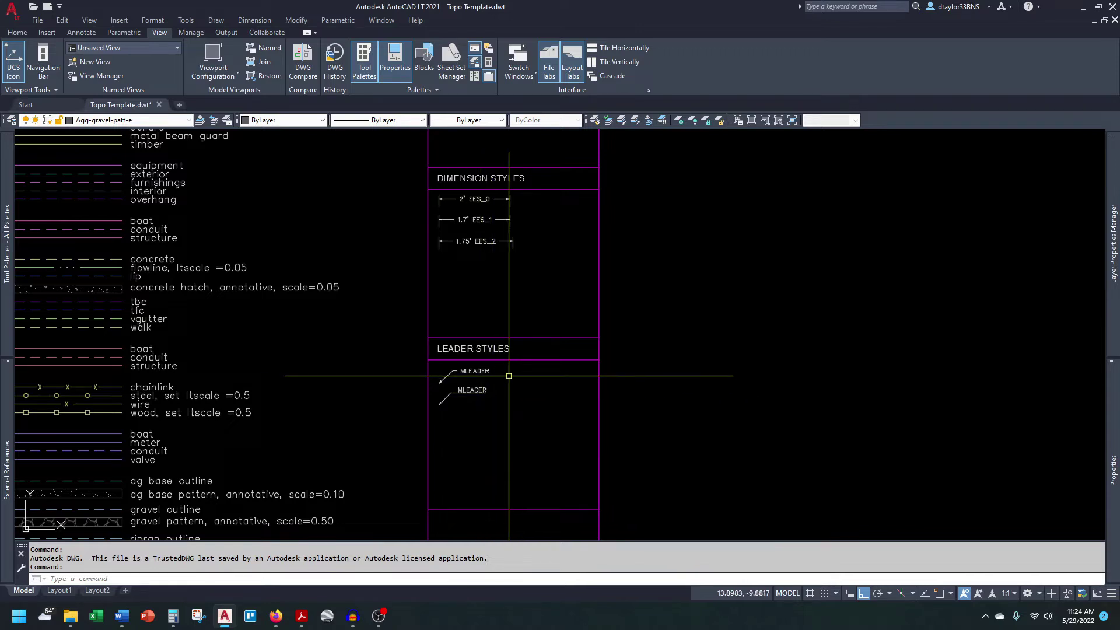
scroll(504, 371, "down", 6)
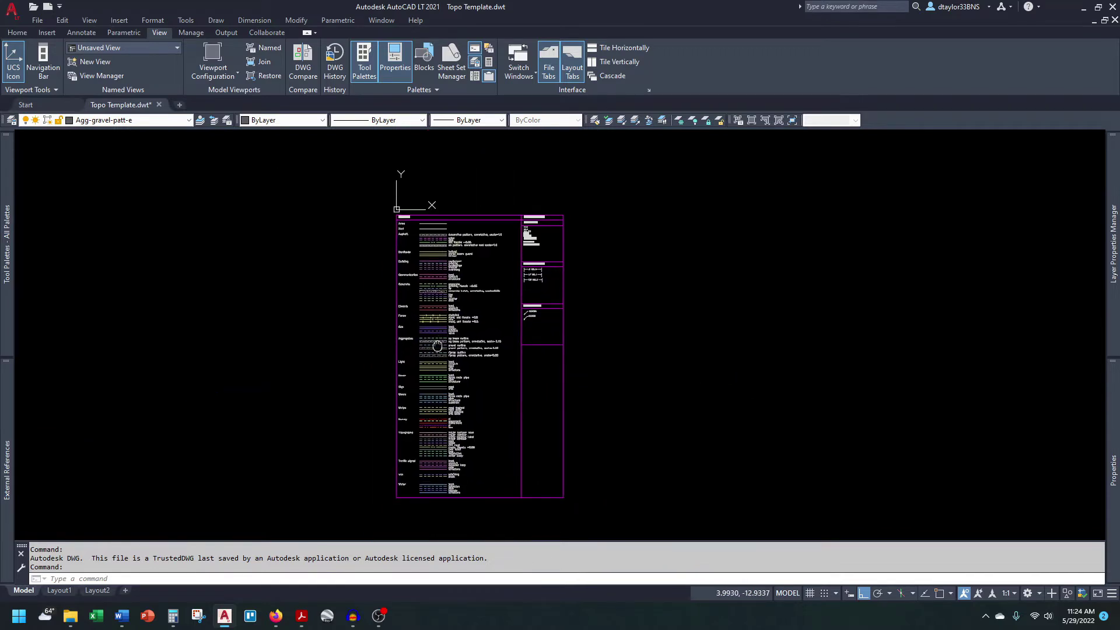
mouse_move(439, 341)
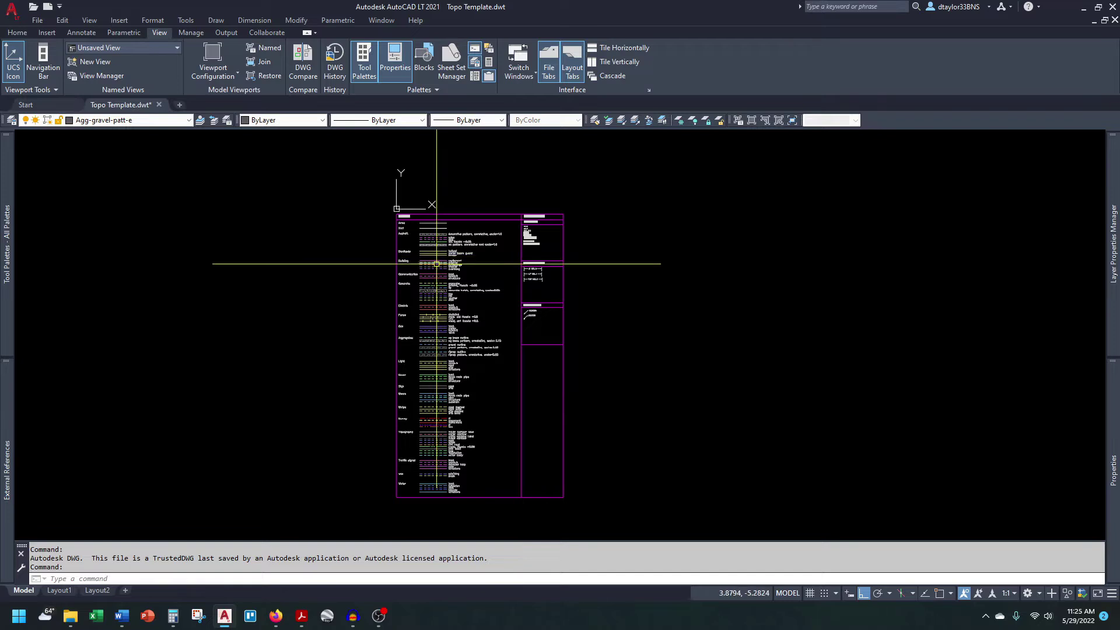
mouse_move(436, 264)
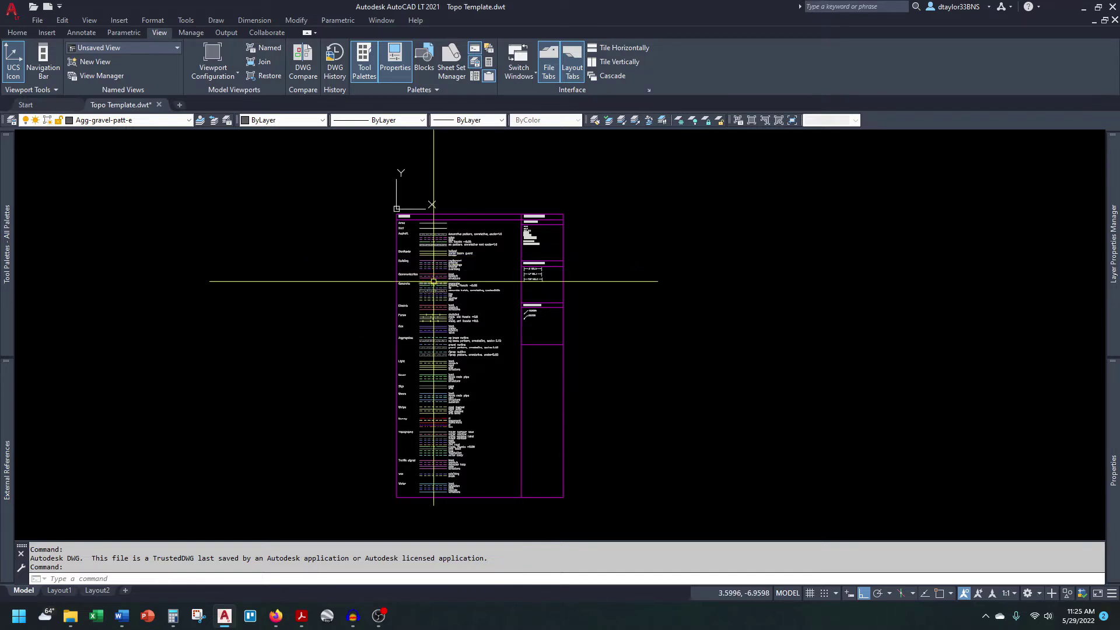
mouse_move(438, 307)
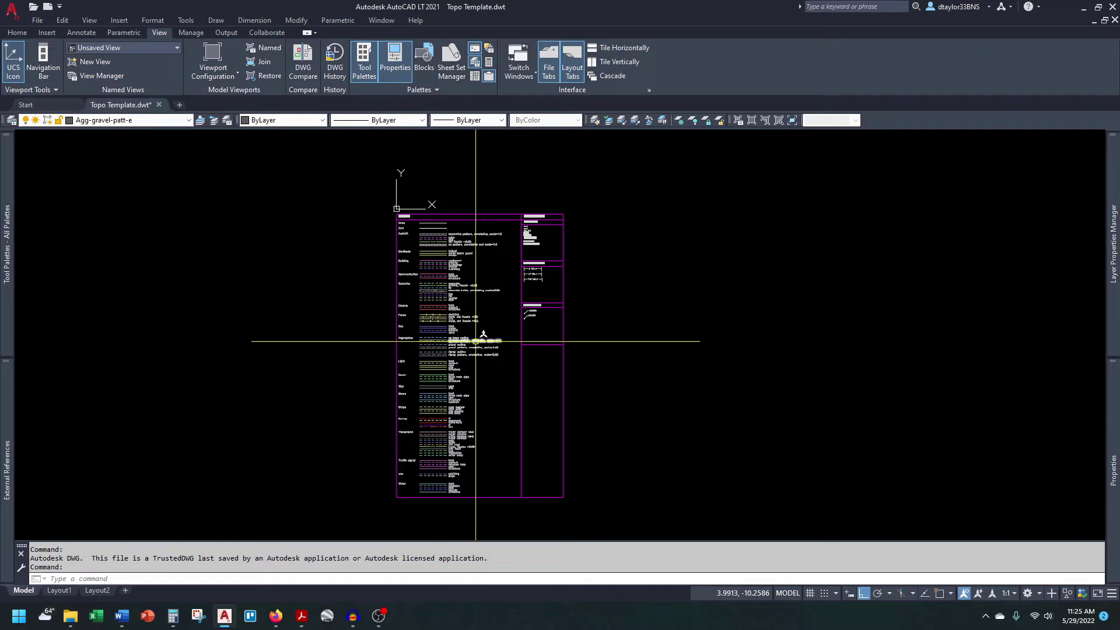
mouse_move(444, 362)
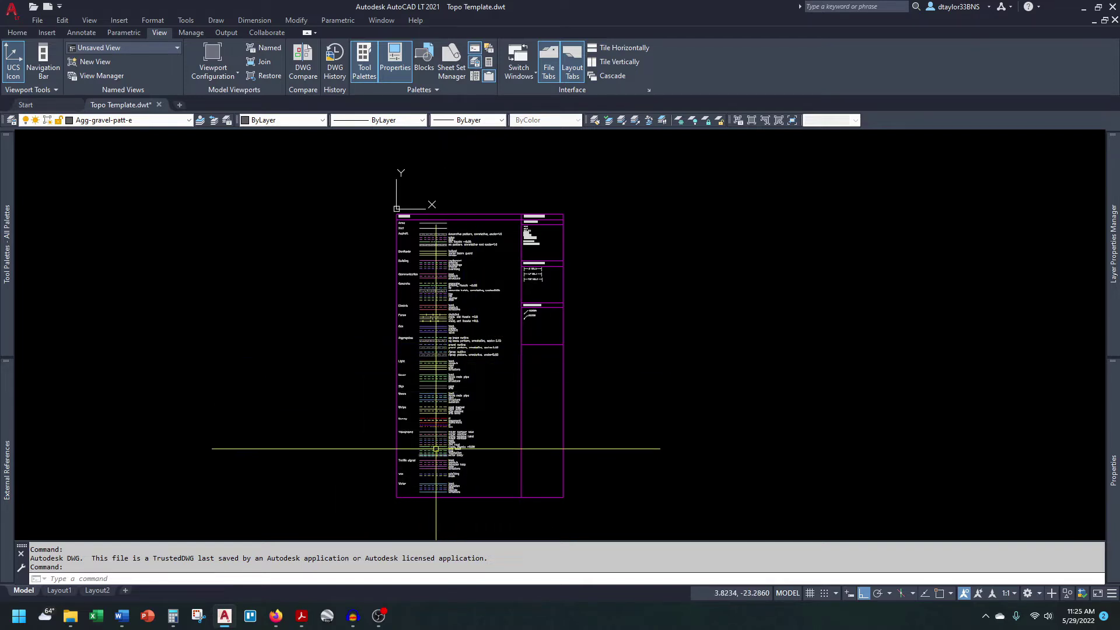
mouse_move(443, 483)
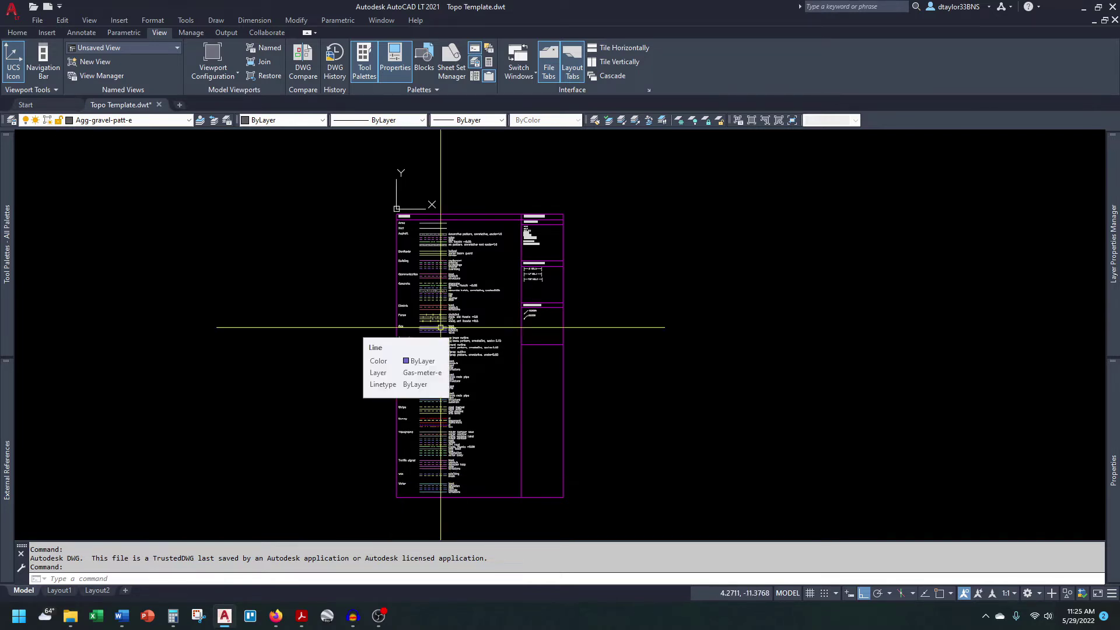
- Review the Concrete layer group in the Layer Properties Manager and put the manager away again
type("la")
key("Return")
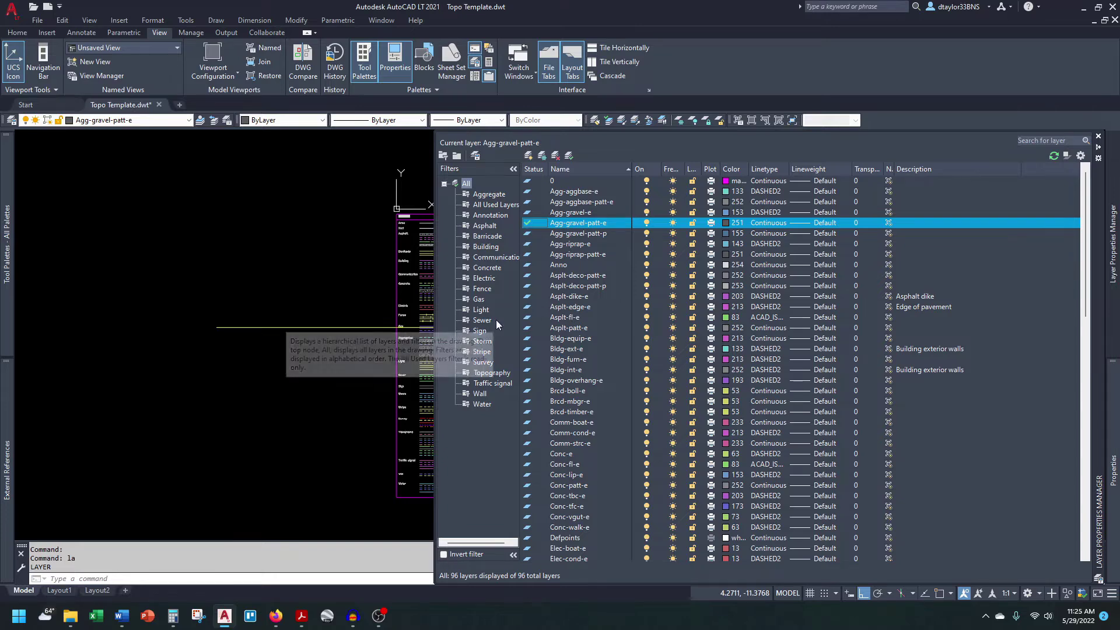
left_click(488, 267)
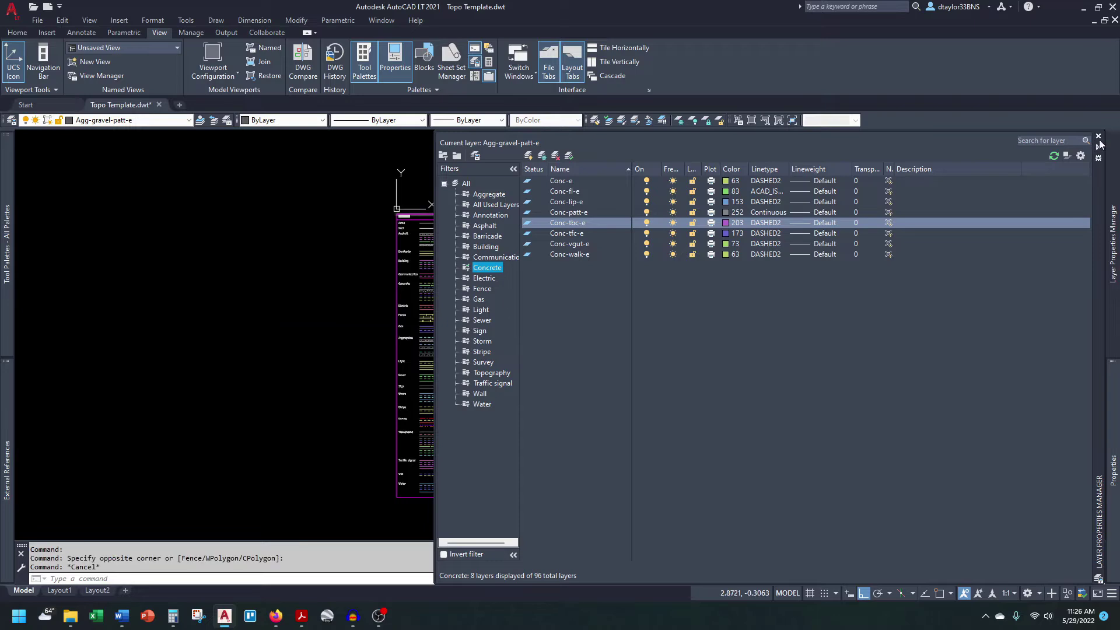
double_click(1099, 175)
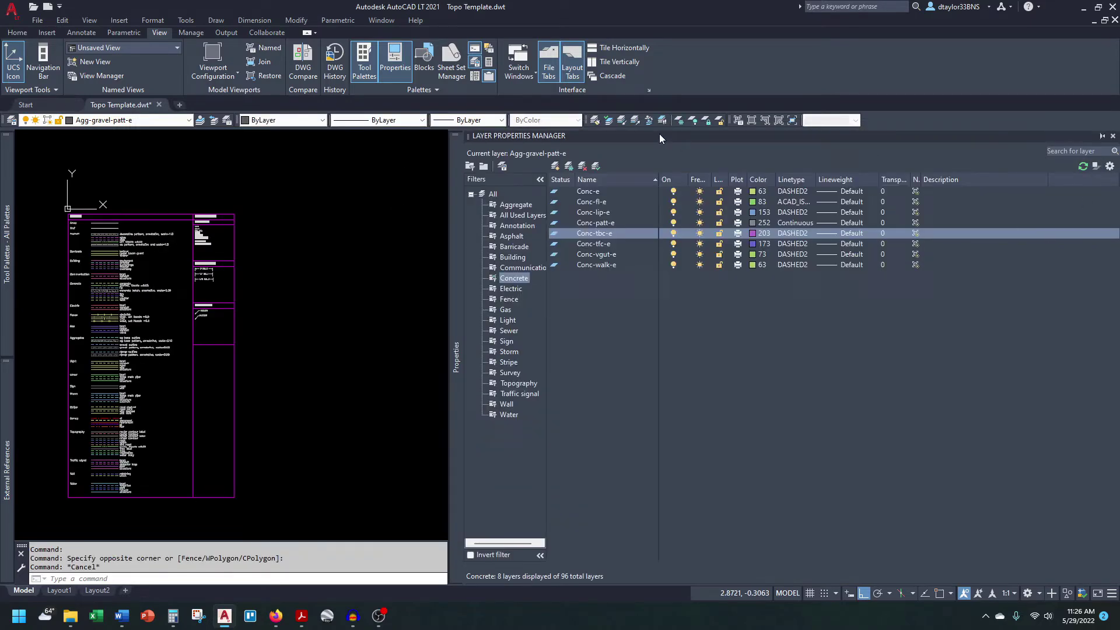
left_click(1098, 135)
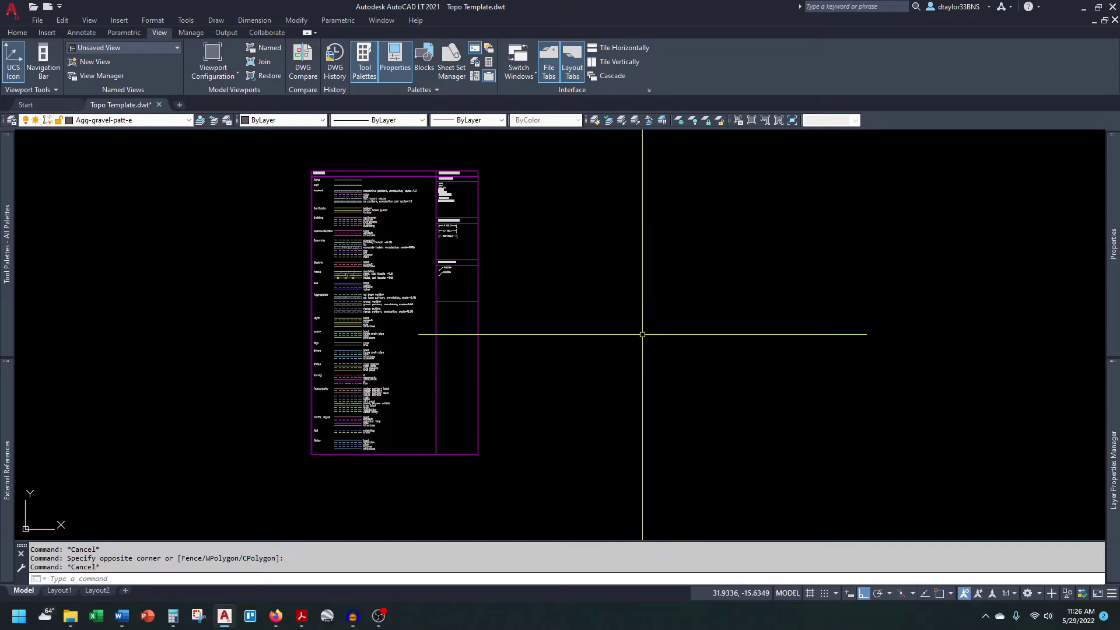
- Set the annotation scale of the Topo Template to 1:30
left_click(1008, 593)
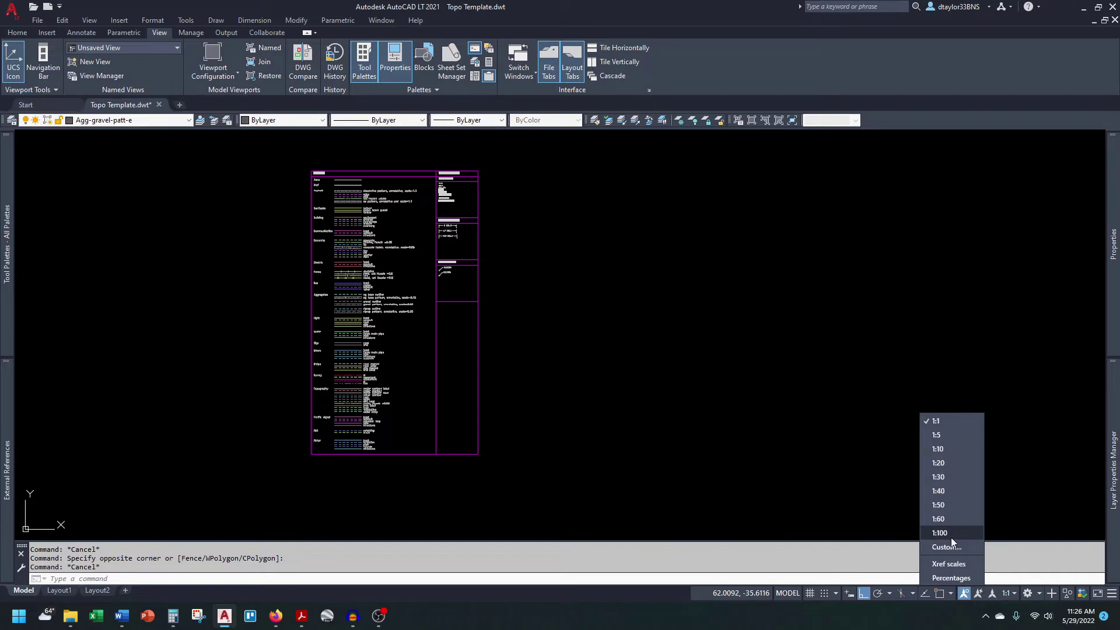
left_click(938, 477)
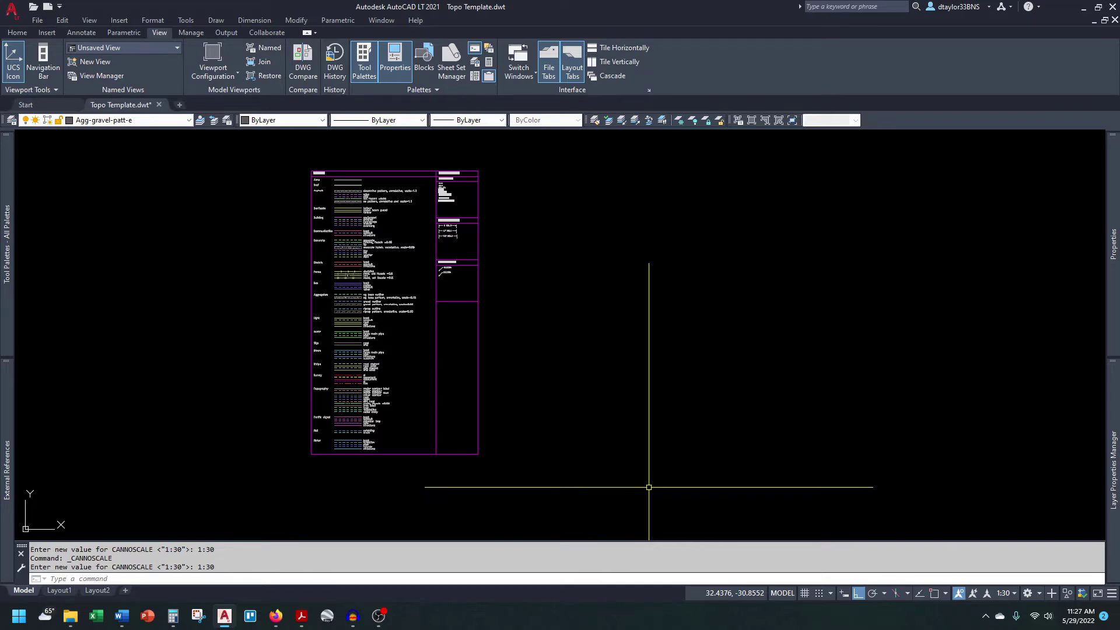
- Check the plot settings of the 11x17 PDF page setup for model space and leave without plotting
key("ctrl+p")
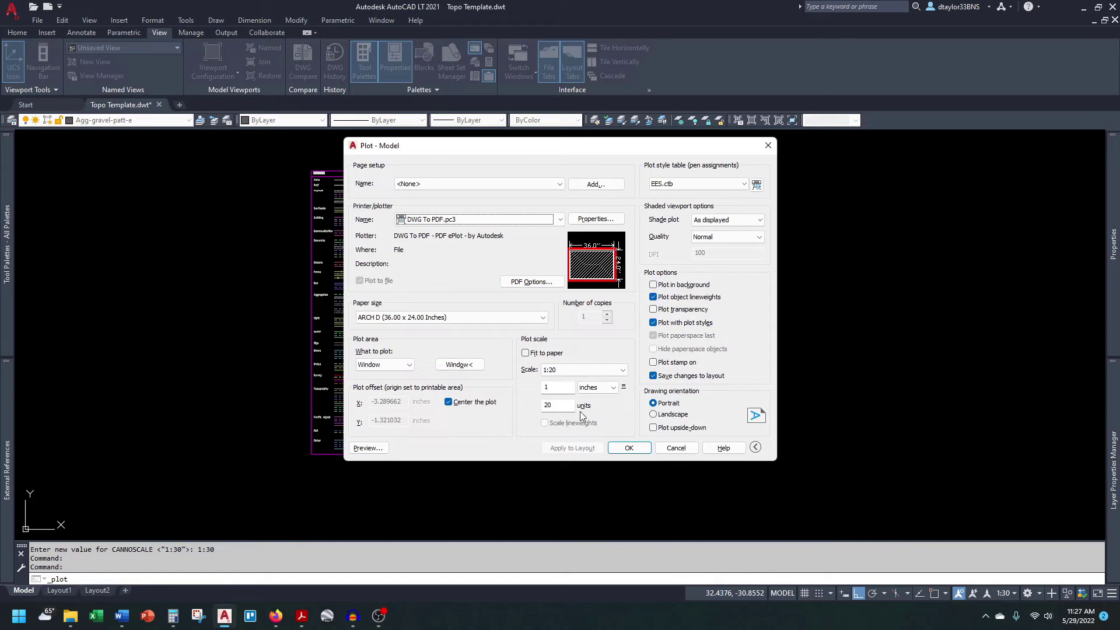
left_click(483, 184)
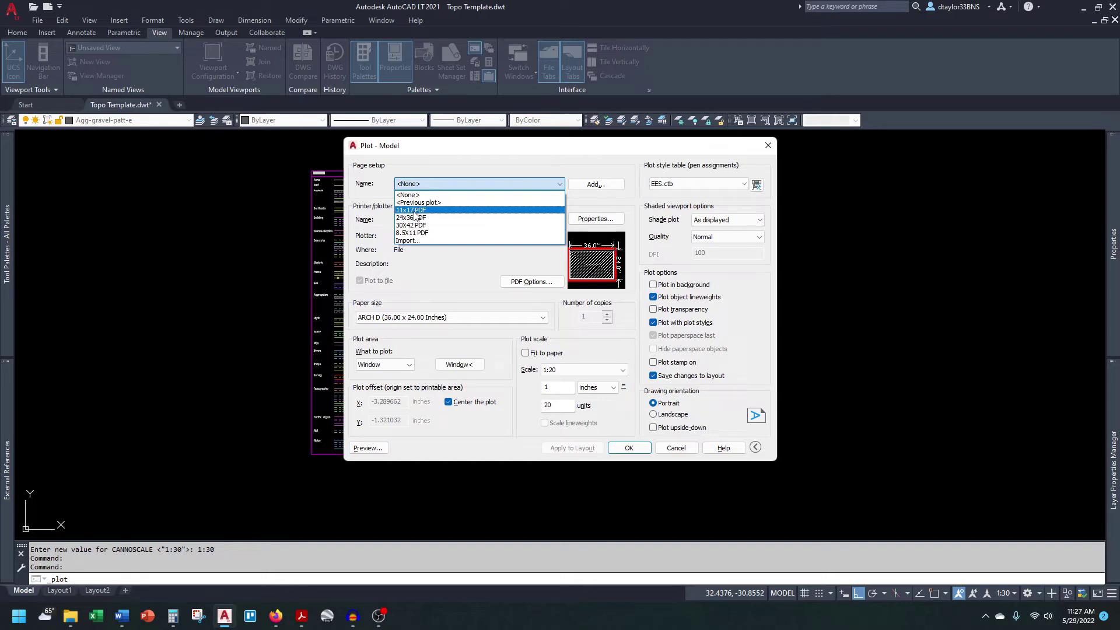
left_click(416, 211)
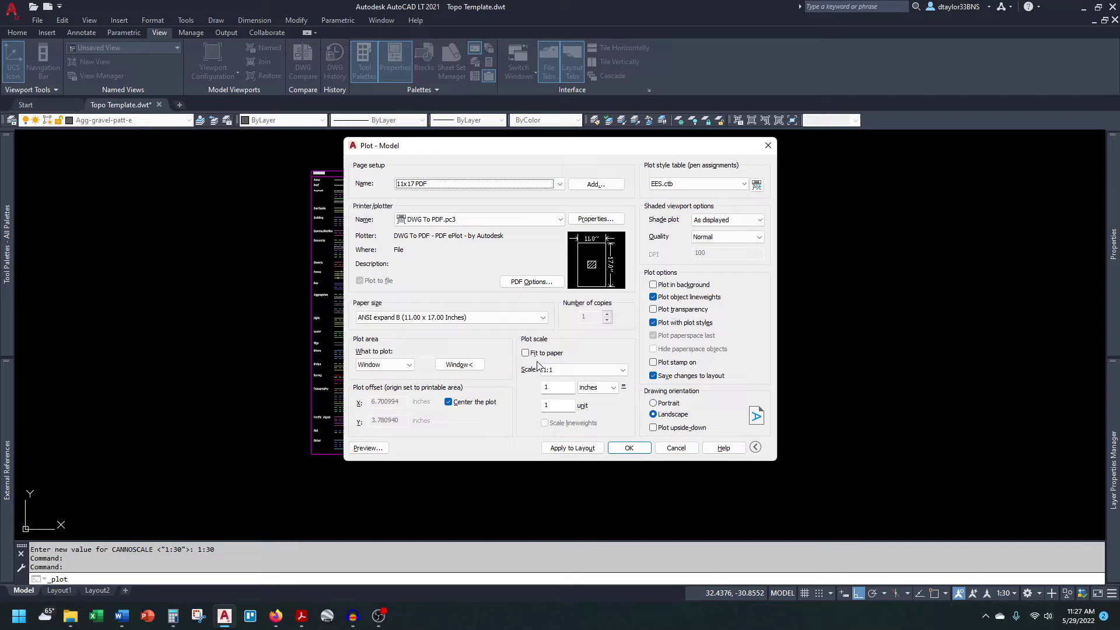
left_click(677, 448)
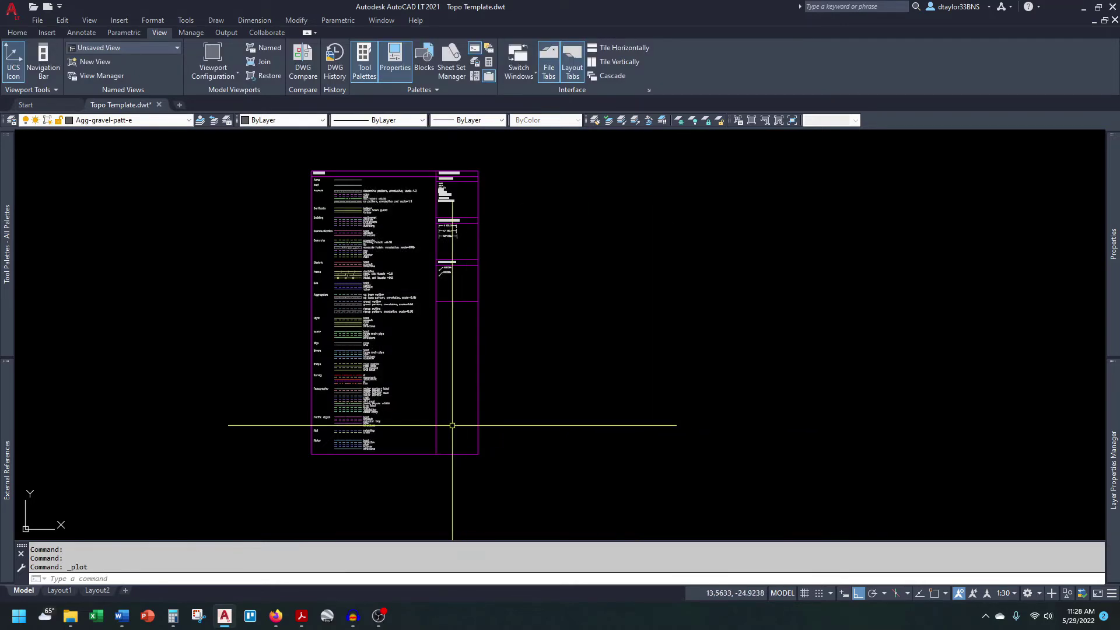
- Open the Site Template drawing template and bring its whole layer and annotation table into view
key("ctrl+n")
left_click(299, 220)
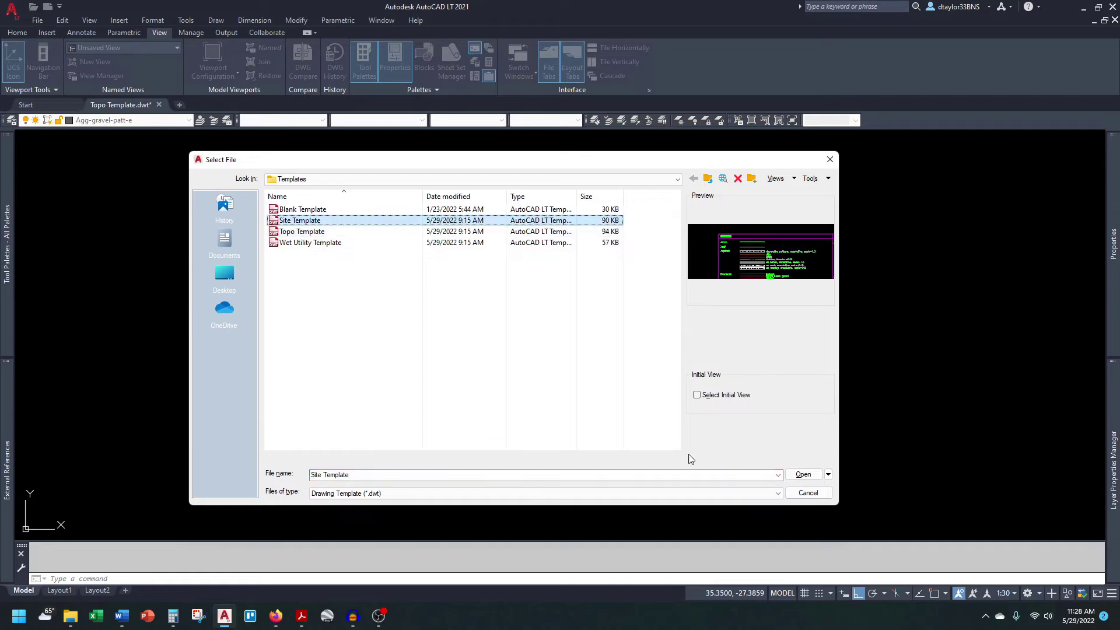
key("Return")
scroll(411, 286, "down", 5)
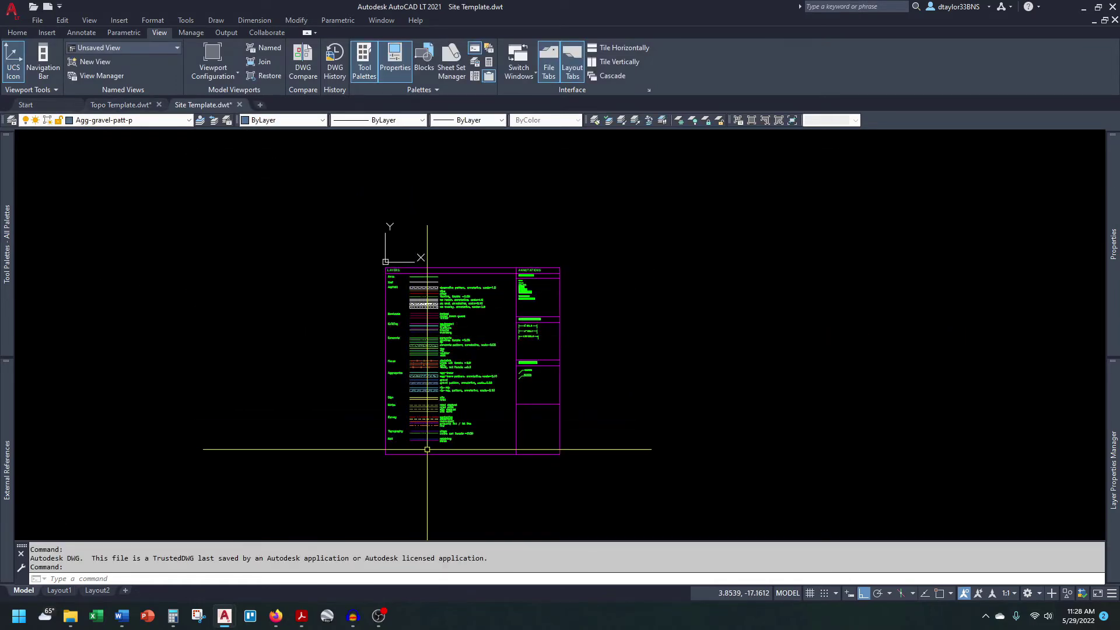
scroll(427, 449, "up", 2)
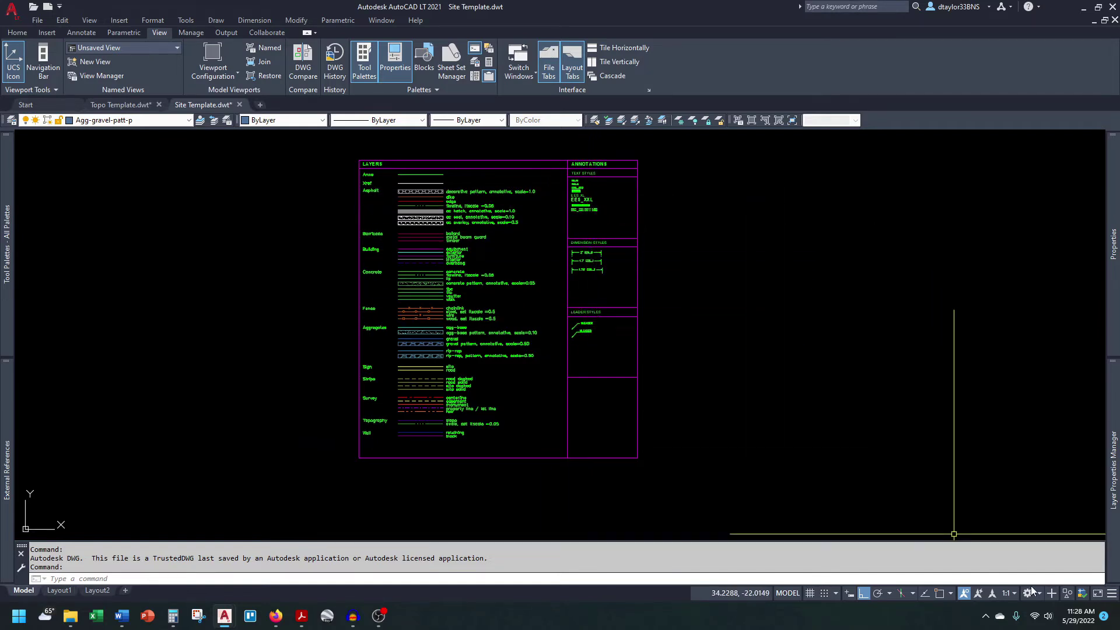
- Review the annotation scales available in the Site Template without choosing one
left_click(1006, 592)
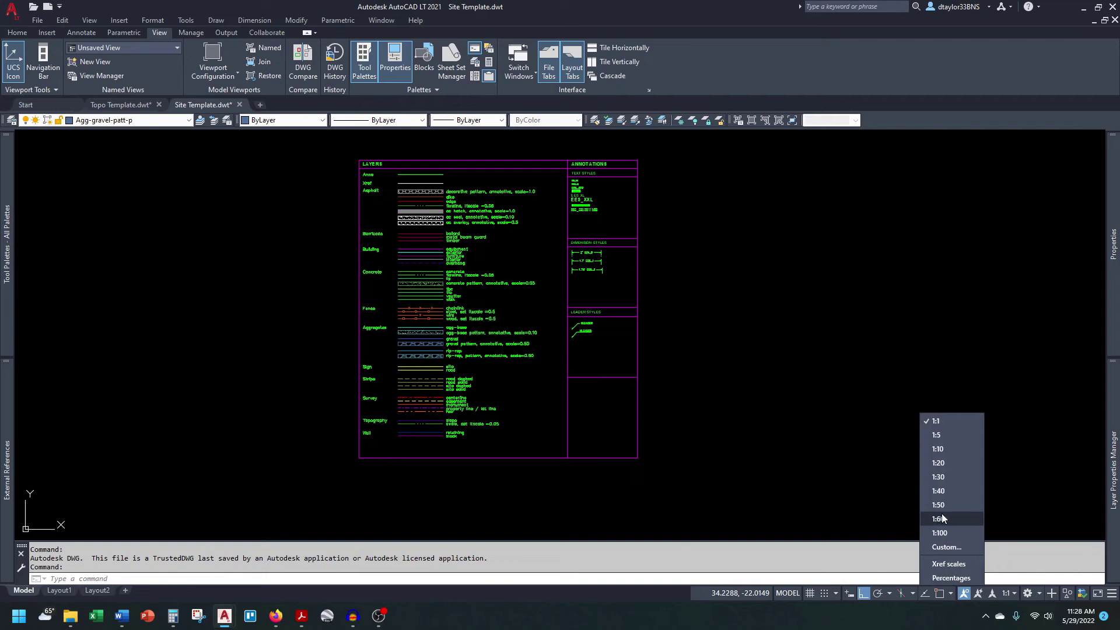
left_click(793, 463)
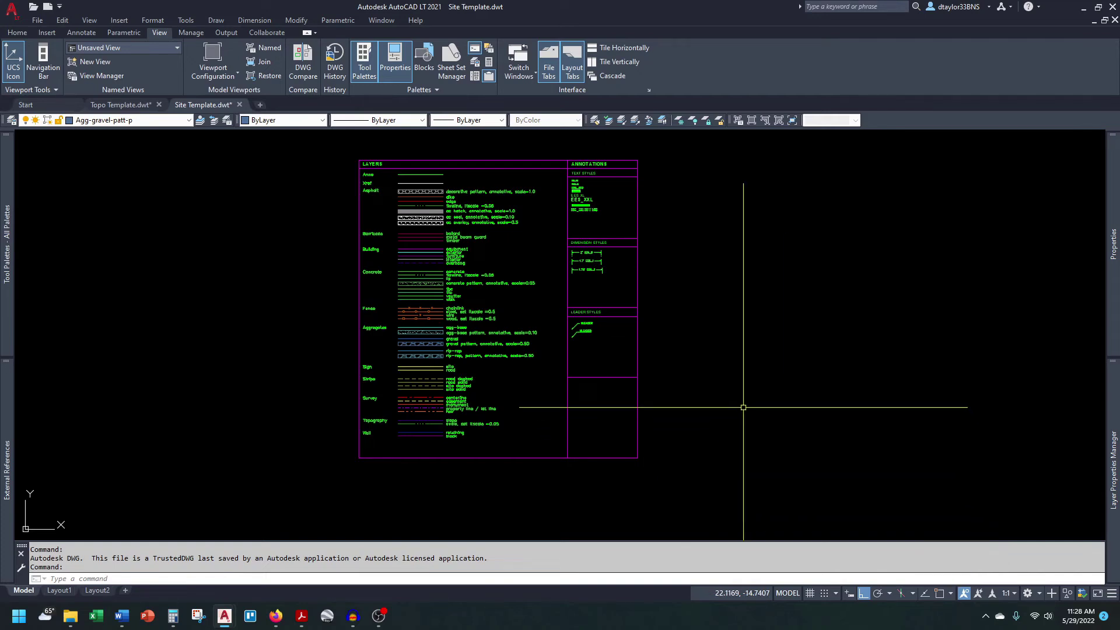
key("Escape")
key("Escape")
key("Escape")
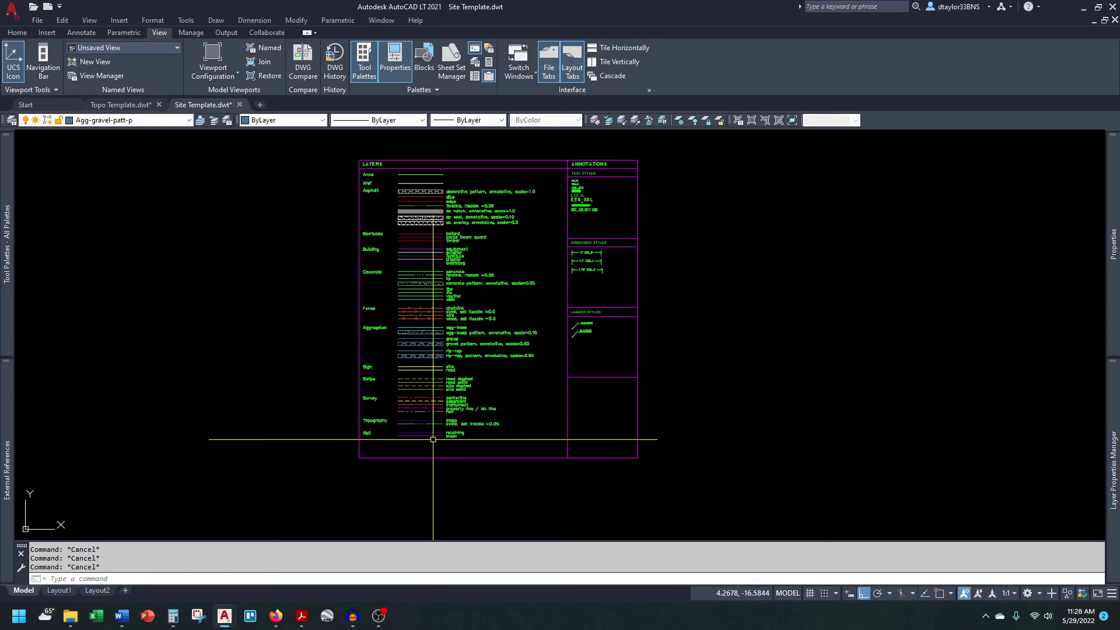
- Make Wall-screen-p the current layer, using the block wall sample line in the layer table
scroll(430, 440, "up", 2)
scroll(423, 440, "down", 2)
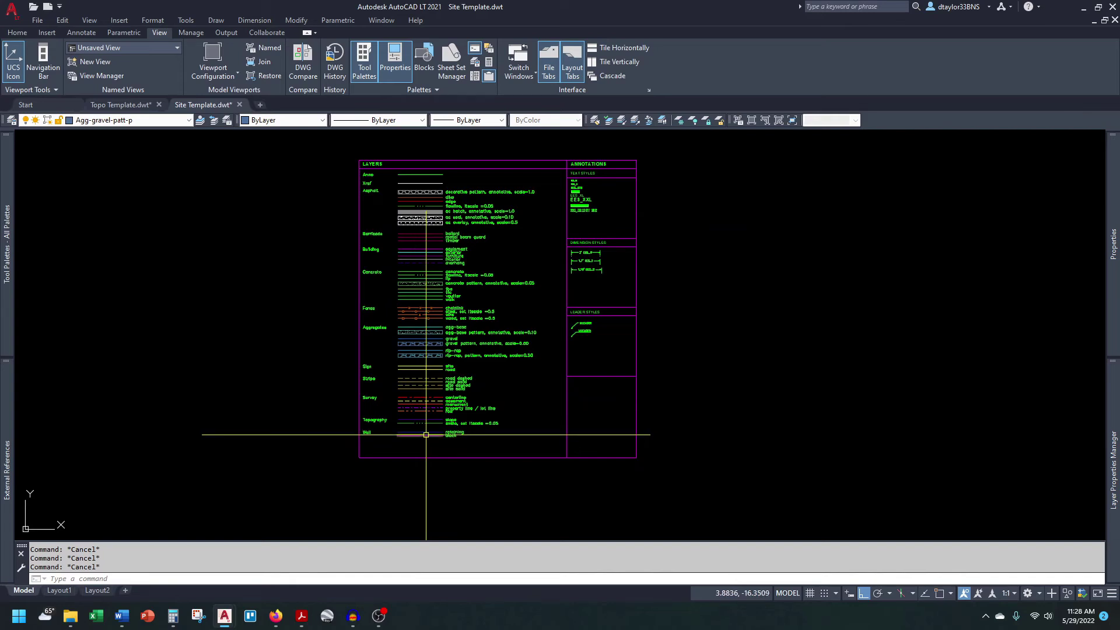
scroll(426, 435, "up", 2)
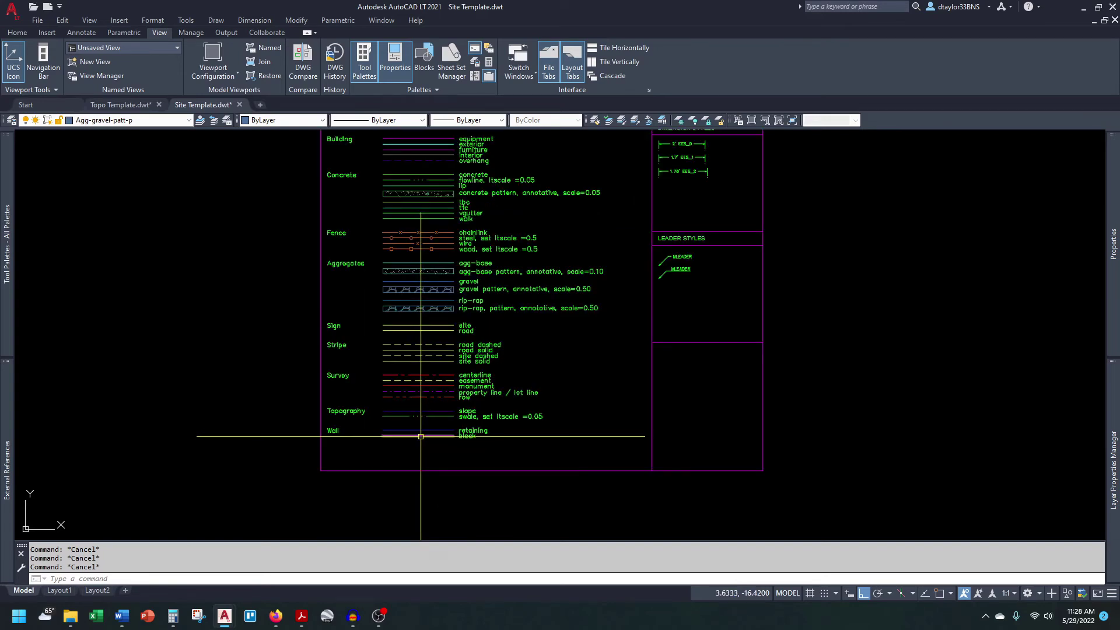
left_click(420, 436)
left_click(200, 121)
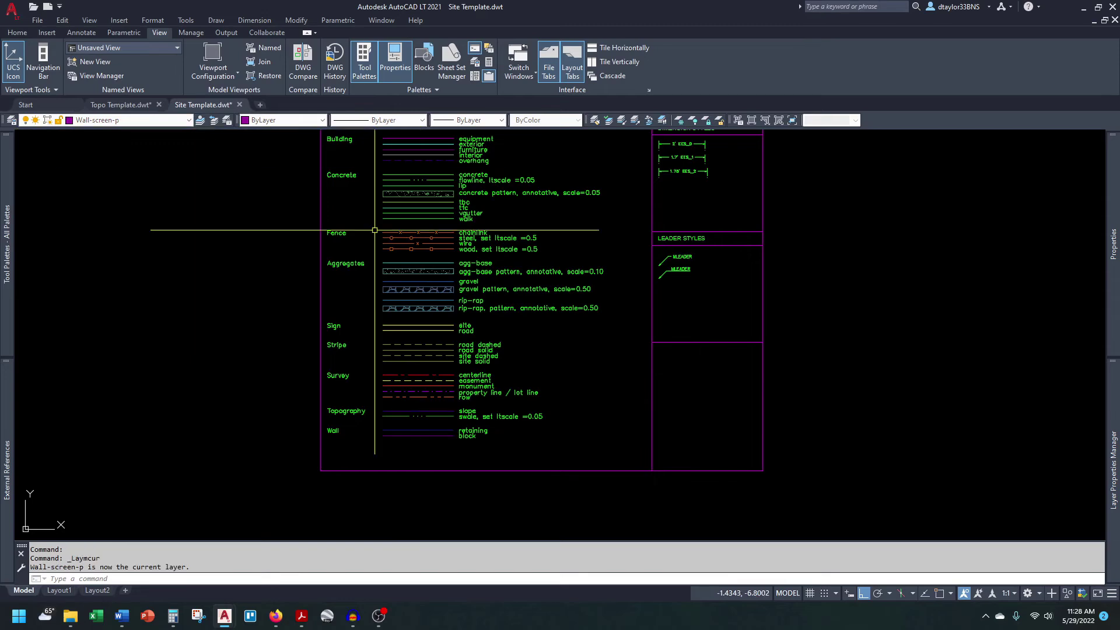
- Examine the layer table's sample lines and hatch patterns from the Wall group up to the Concrete group
scroll(397, 452, "down", 2)
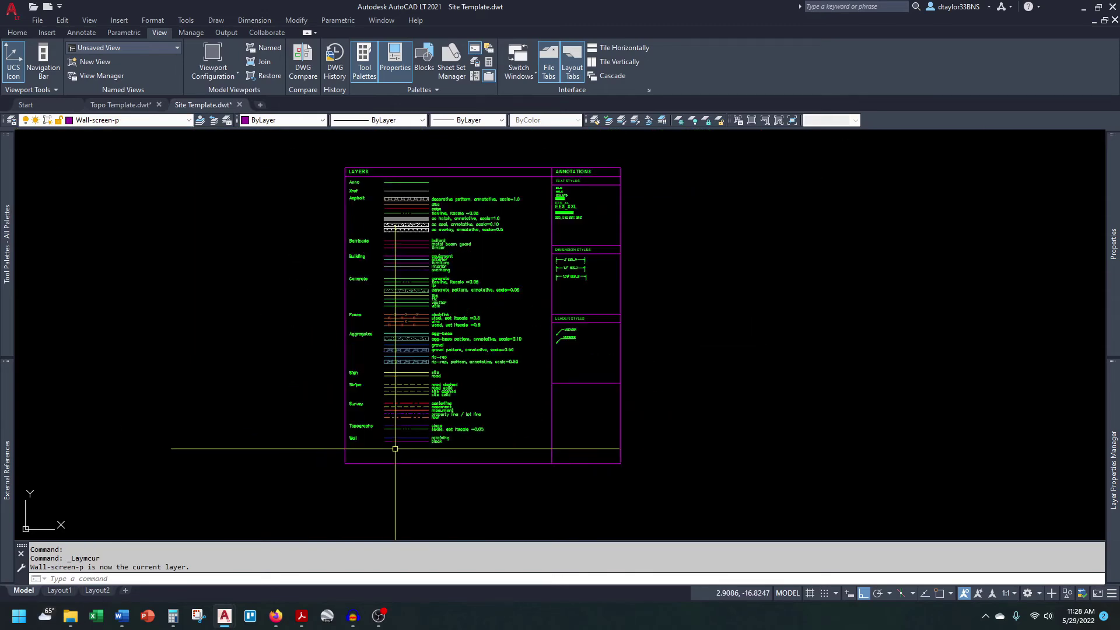
scroll(404, 444, "up", 2)
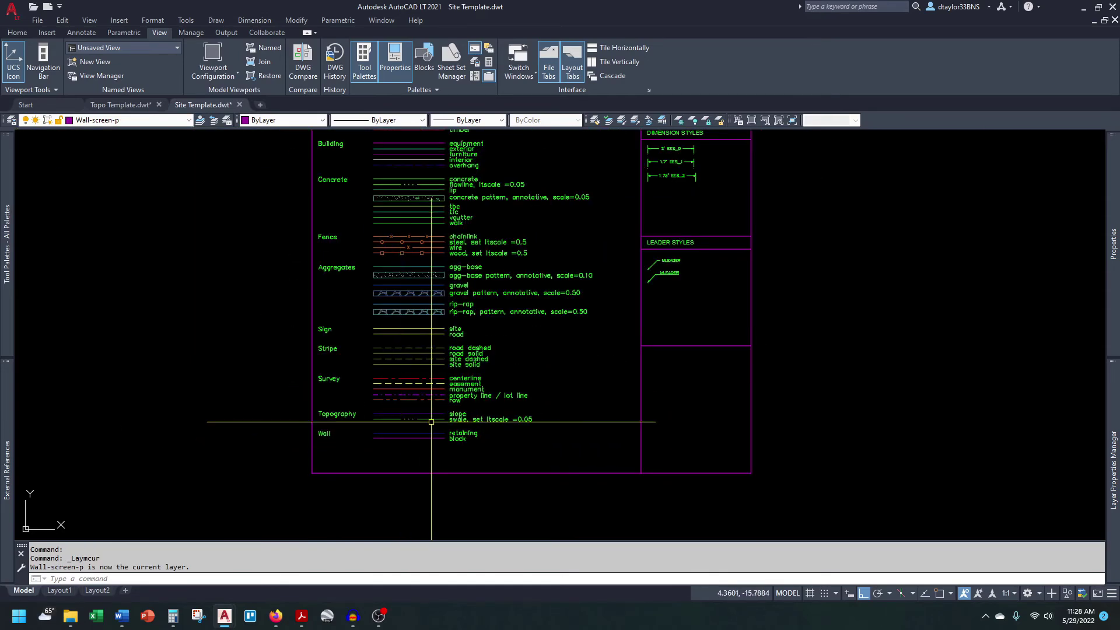
scroll(424, 314, "up", 2)
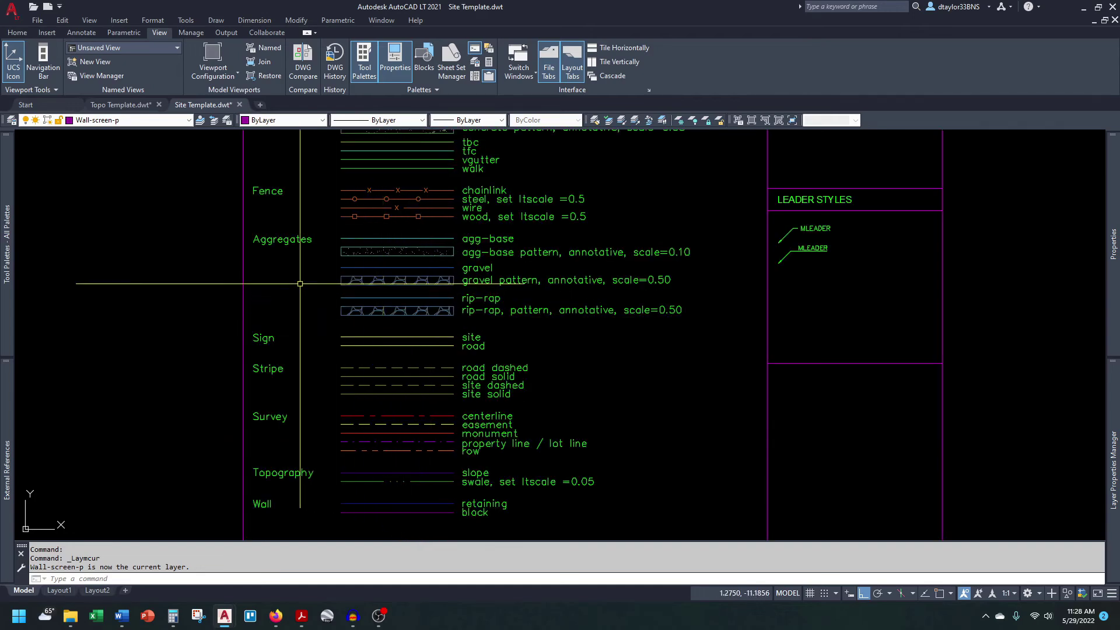
middle_click_drag(417, 271, 397, 392)
scroll(397, 392, "up", 2)
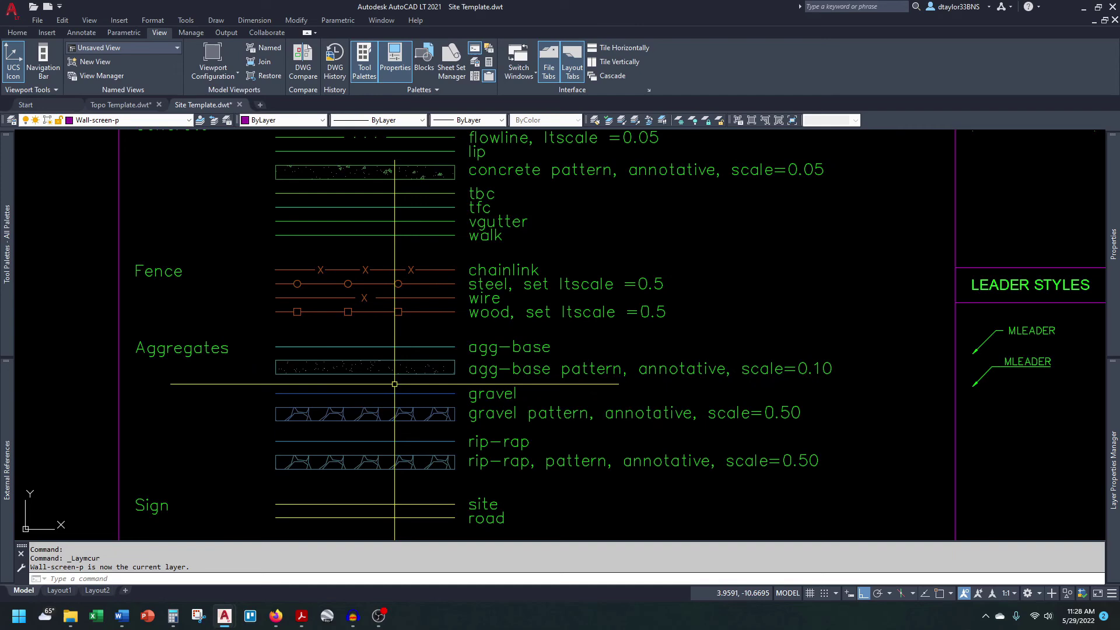
scroll(399, 259, "down", 2)
scroll(404, 256, "up", 5)
scroll(403, 255, "down", 3)
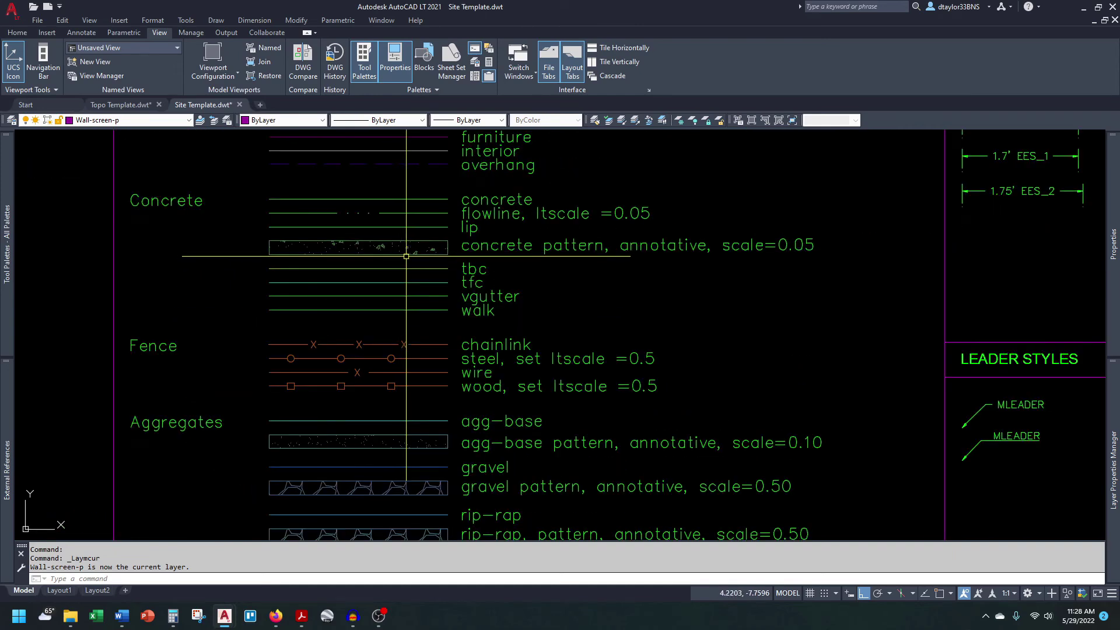